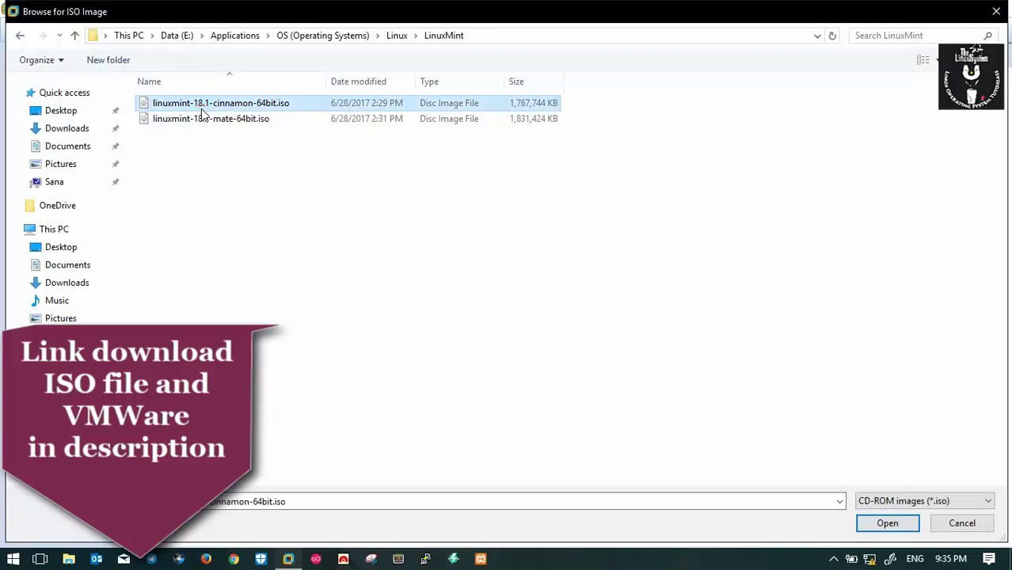
Use linuxmint-18.1-cinnamon-64bit.iso as the install disc, keep Linux Ubuntu 64-bit, and name the VM LinuxMint
click(556, 410)
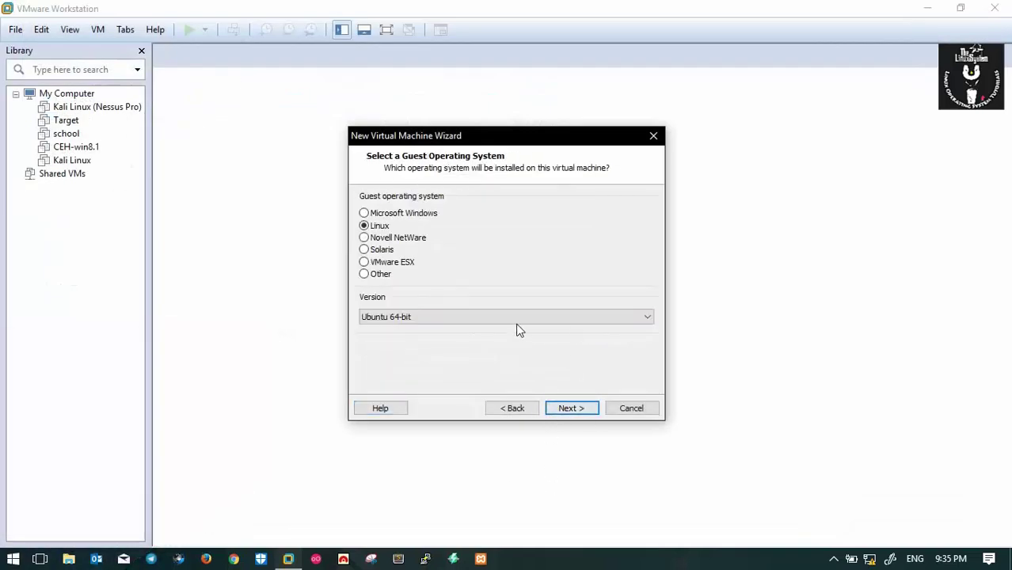
click(567, 408)
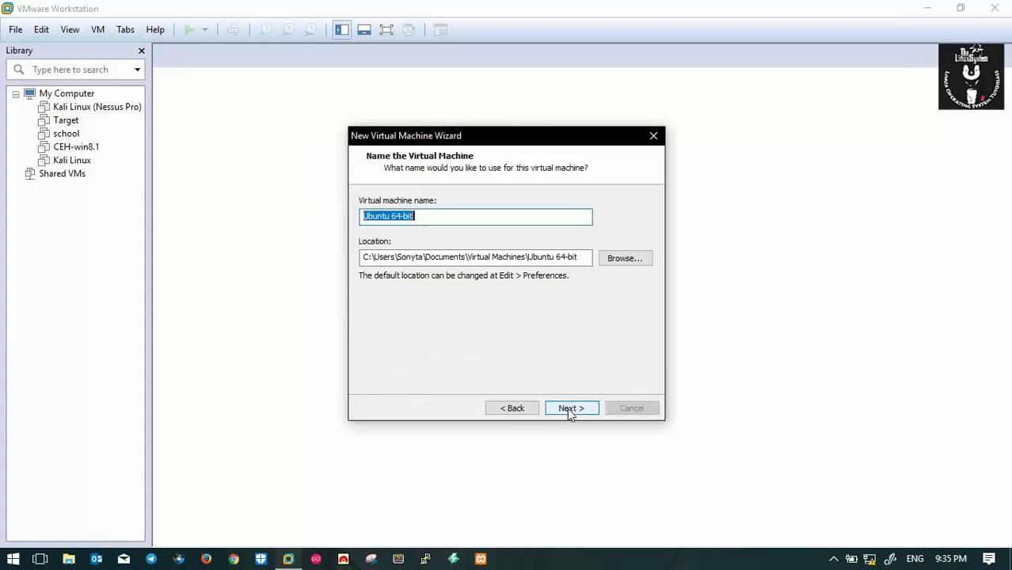
text(MInt)
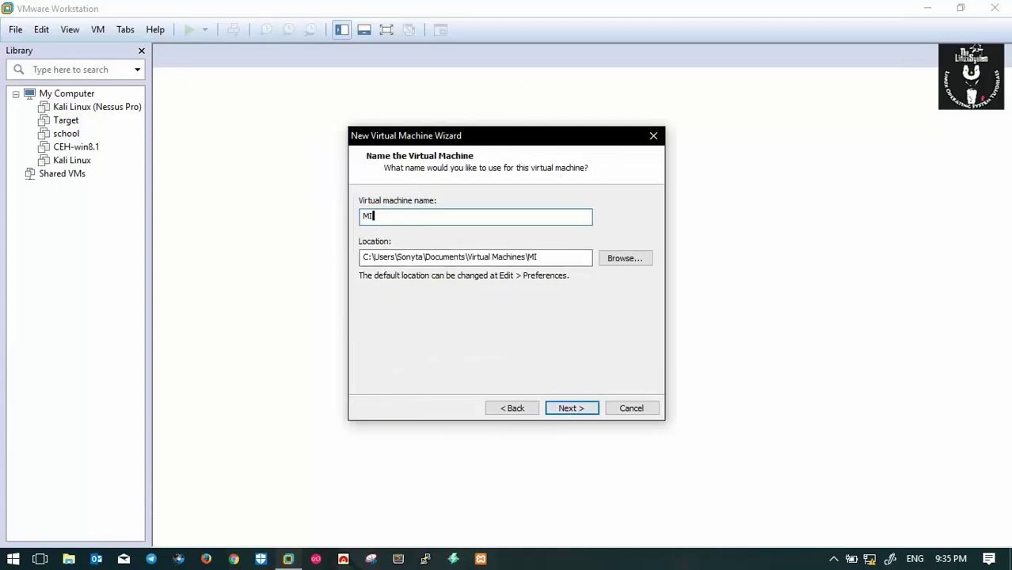
key(BackSpace)
key(BackSpace)
key(BackSpace)
key(BackSpace)
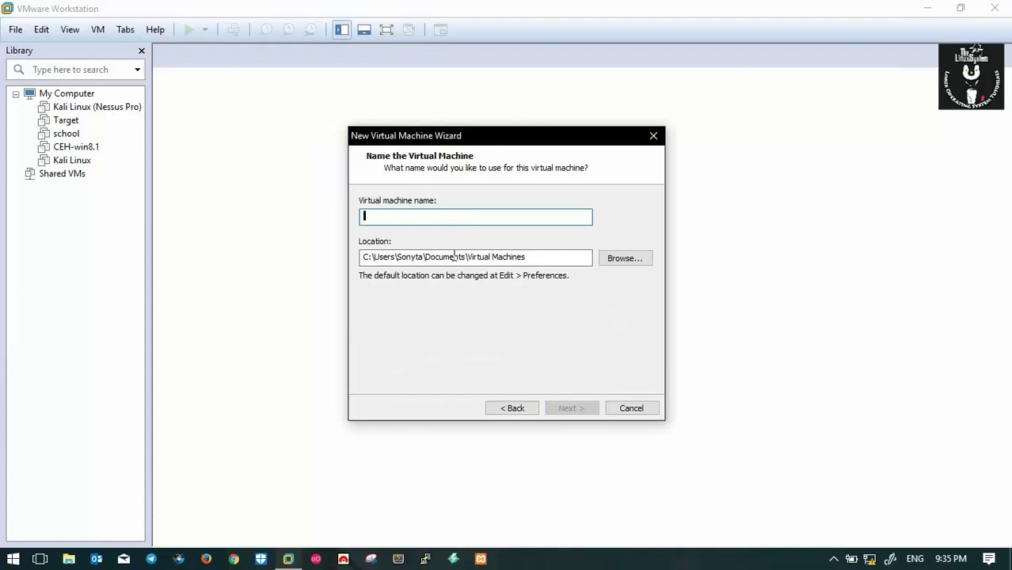
text(LinuxMint)
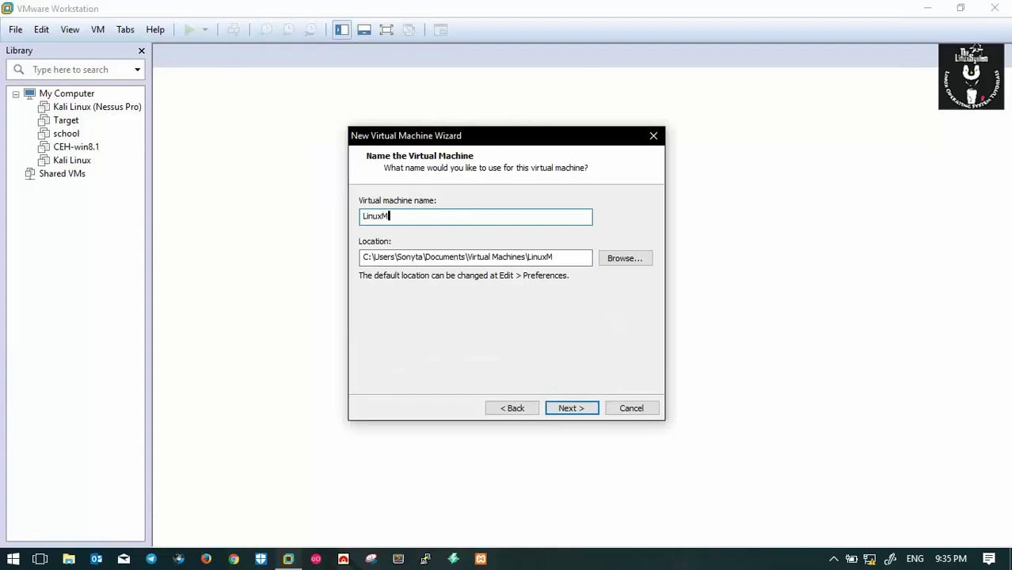
click(586, 409)
Set the virtual disk capacity to 30 GB
click(497, 237)
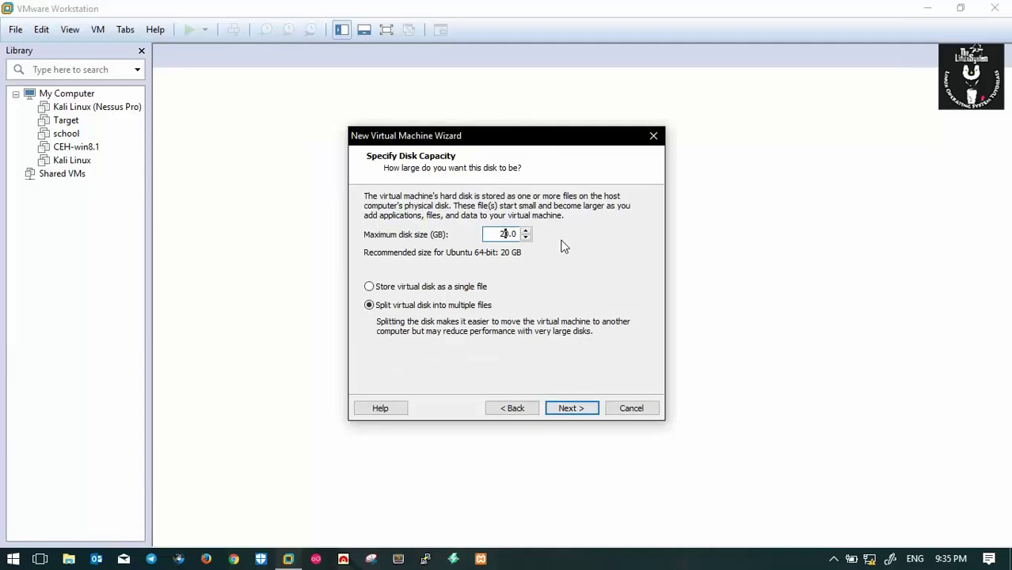
text(3)
click(574, 407)
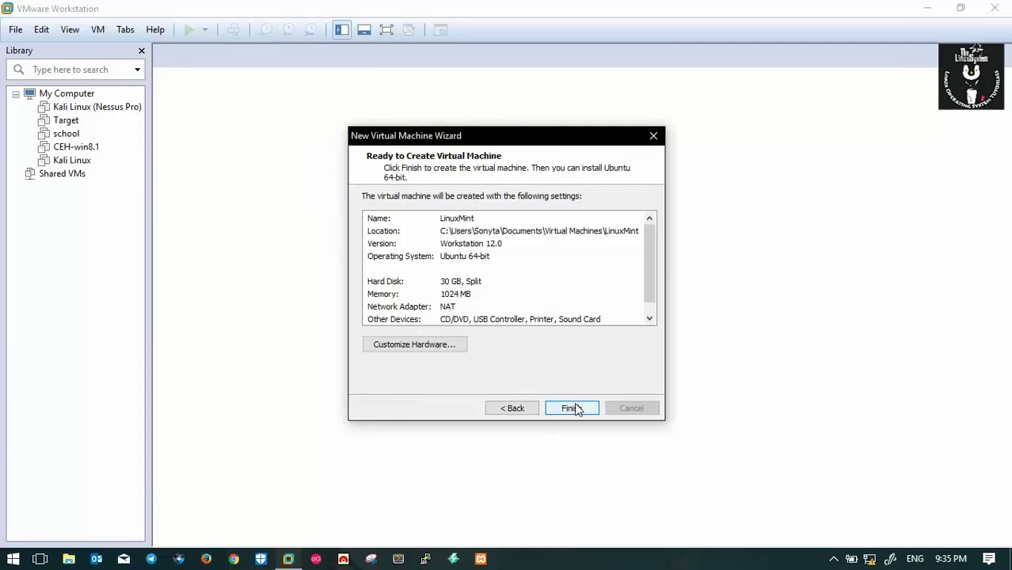
Customize hardware to 4096 MB memory and 2 processors × 2 cores, then finish creating the VM
click(424, 343)
drag(568, 256, 568, 229)
click(381, 134)
click(648, 118)
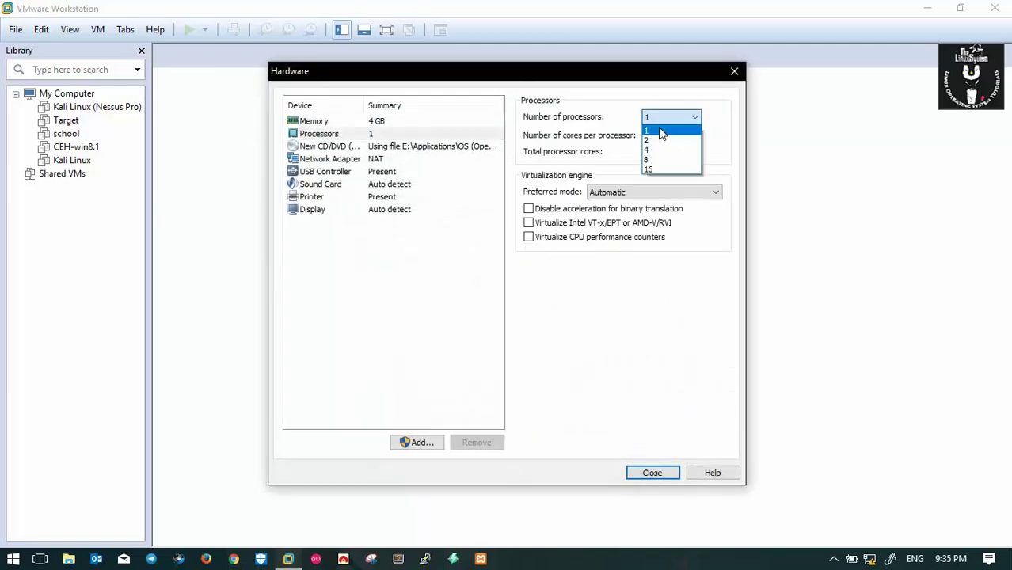
click(662, 143)
click(668, 137)
click(665, 159)
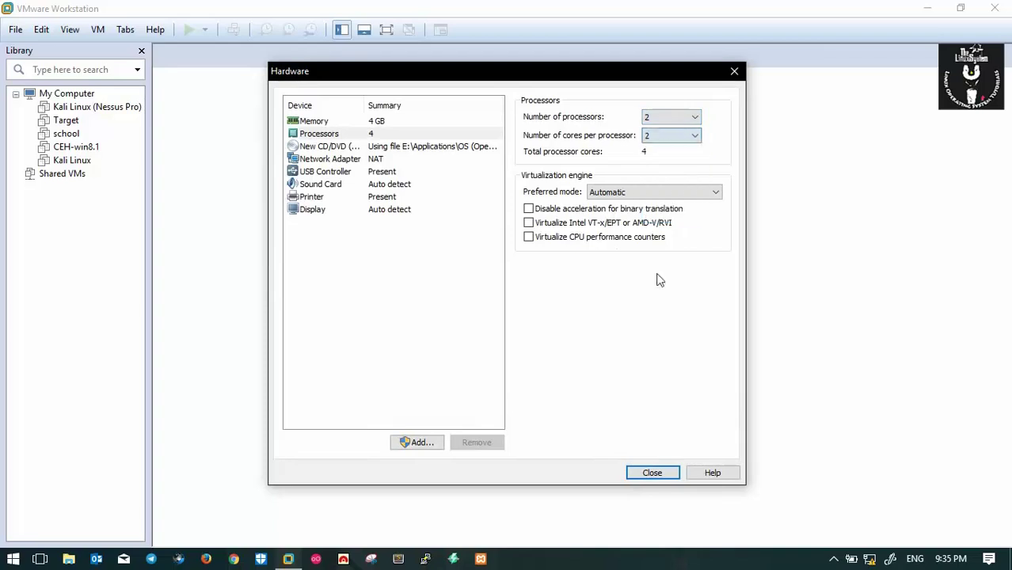
click(662, 476)
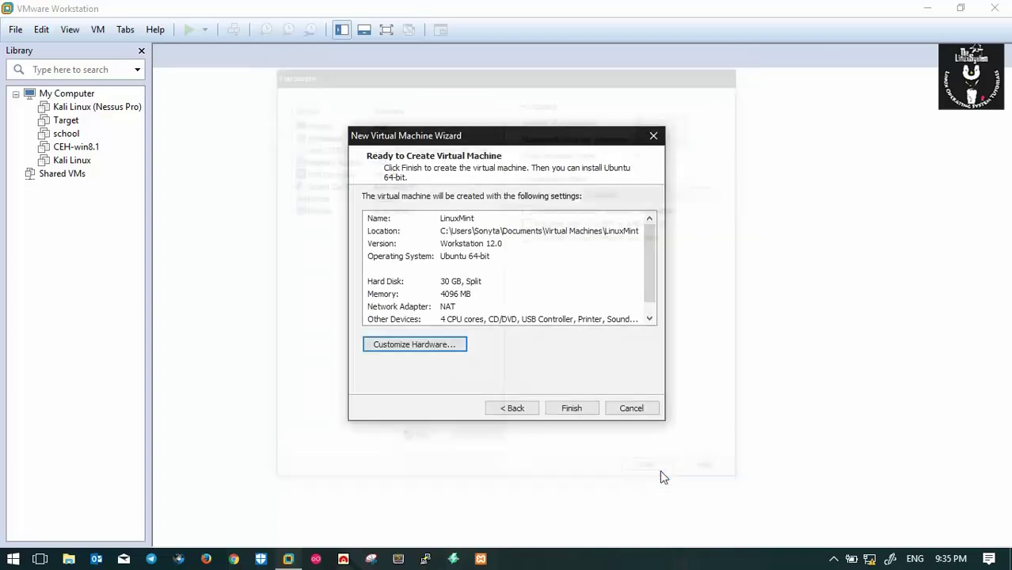
click(571, 409)
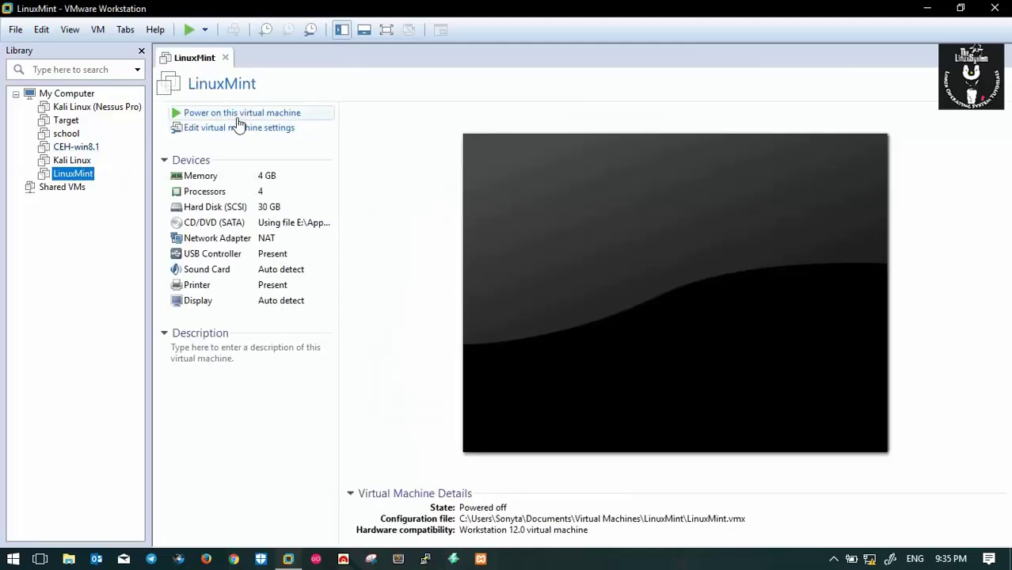
Power on the LinuxMint VM and let it boot from the ISO to the Mint live desktop
click(237, 116)
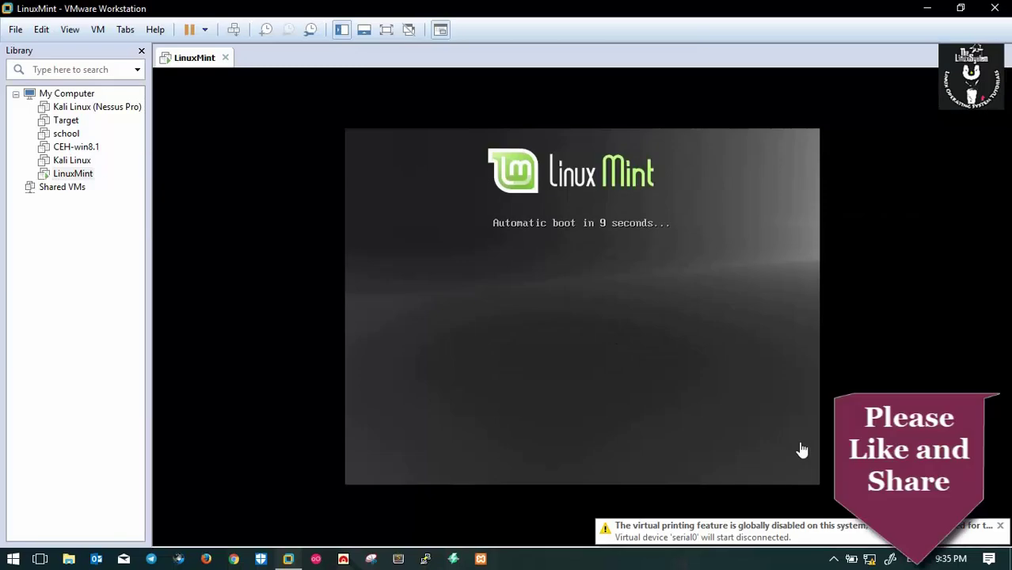
click(1000, 526)
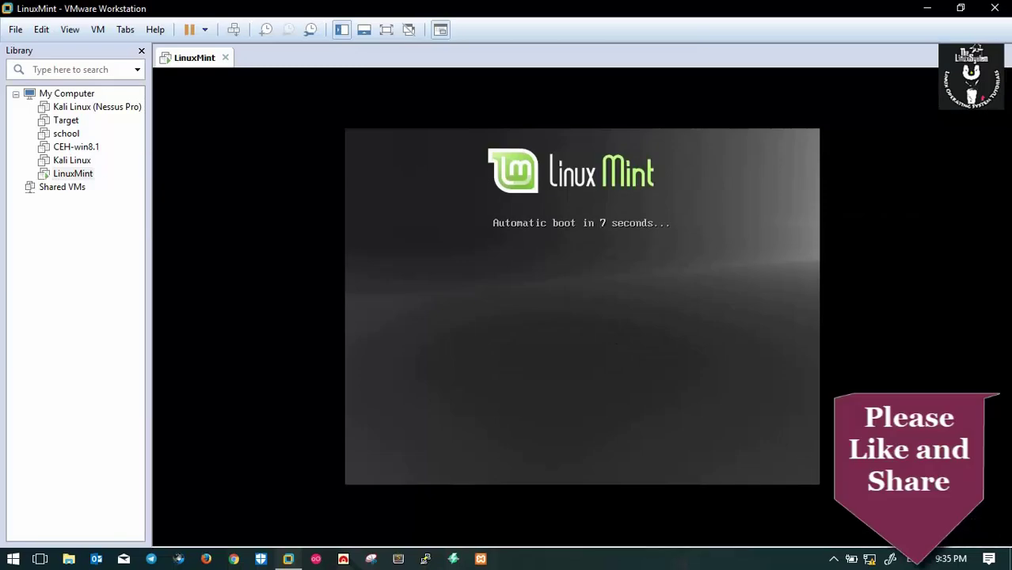
click(565, 314)
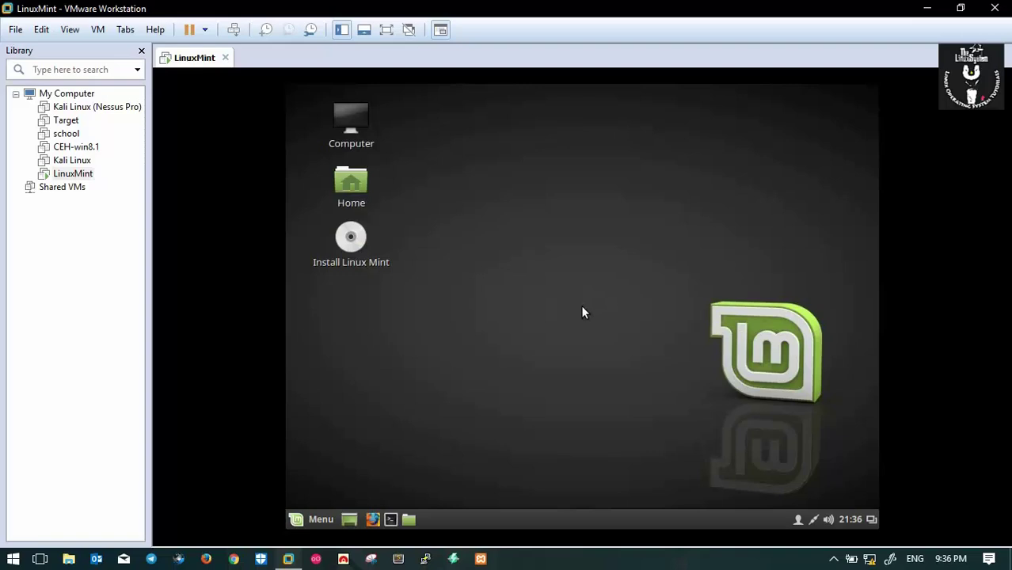
click(322, 513)
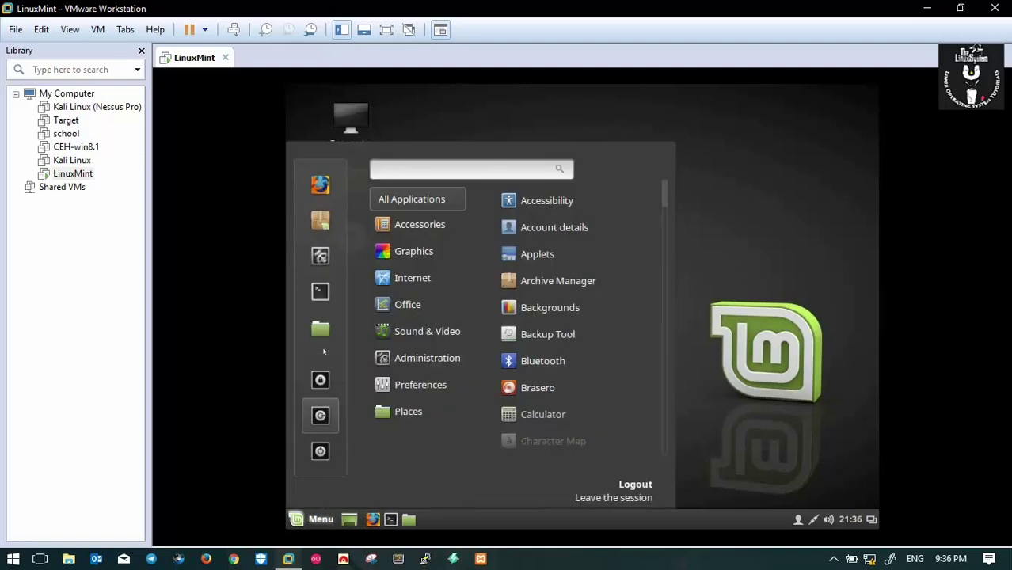
Set the Mint display resolution to 1360 x 768 and keep the configuration
click(320, 256)
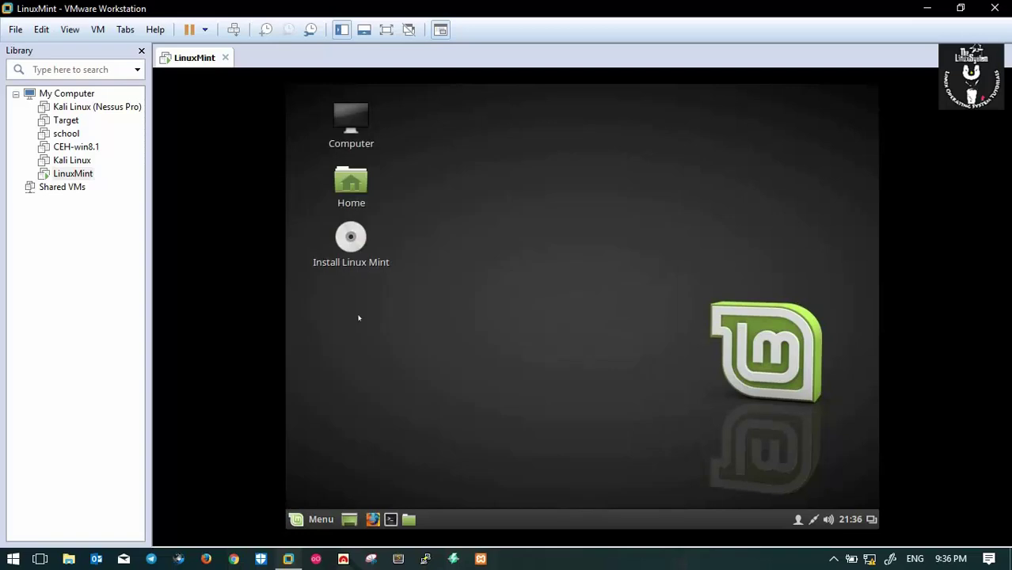
scroll(525, 405, down, 5)
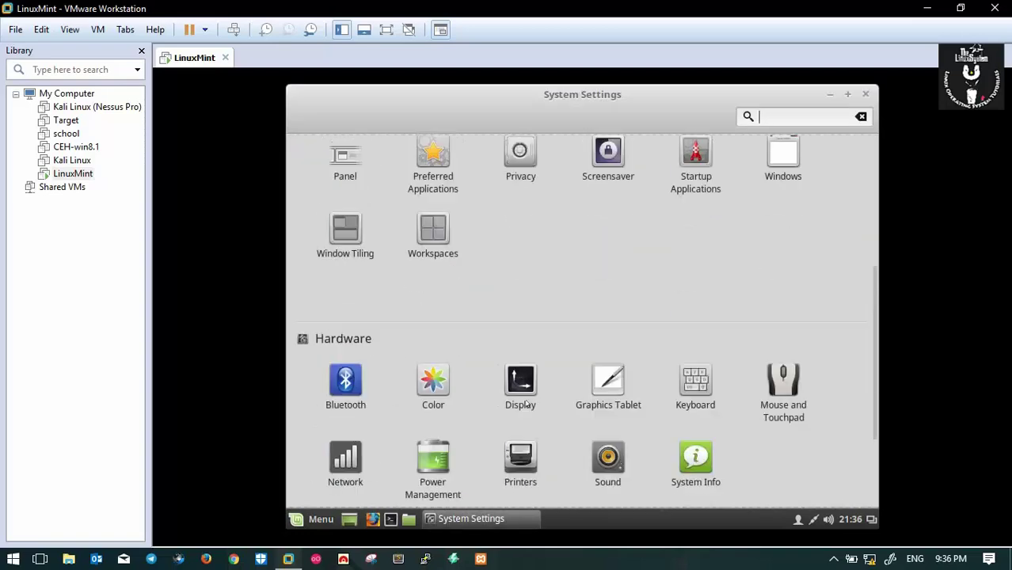
click(521, 247)
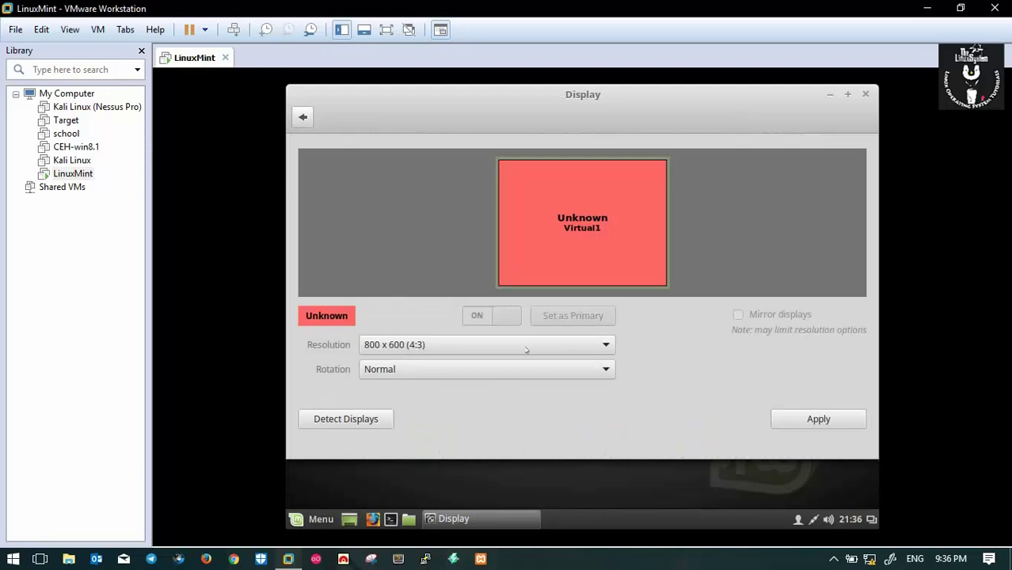
click(527, 346)
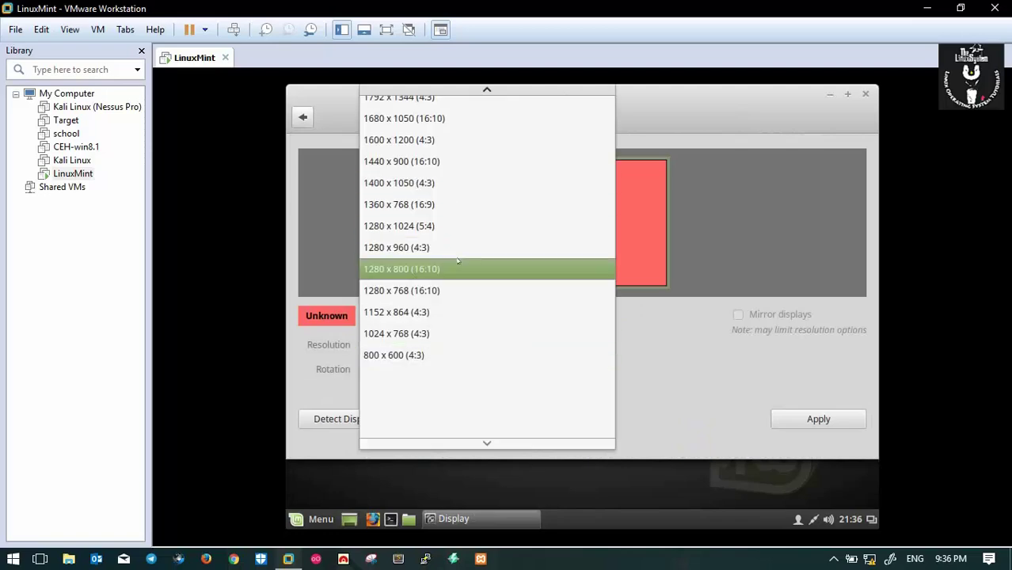
click(444, 207)
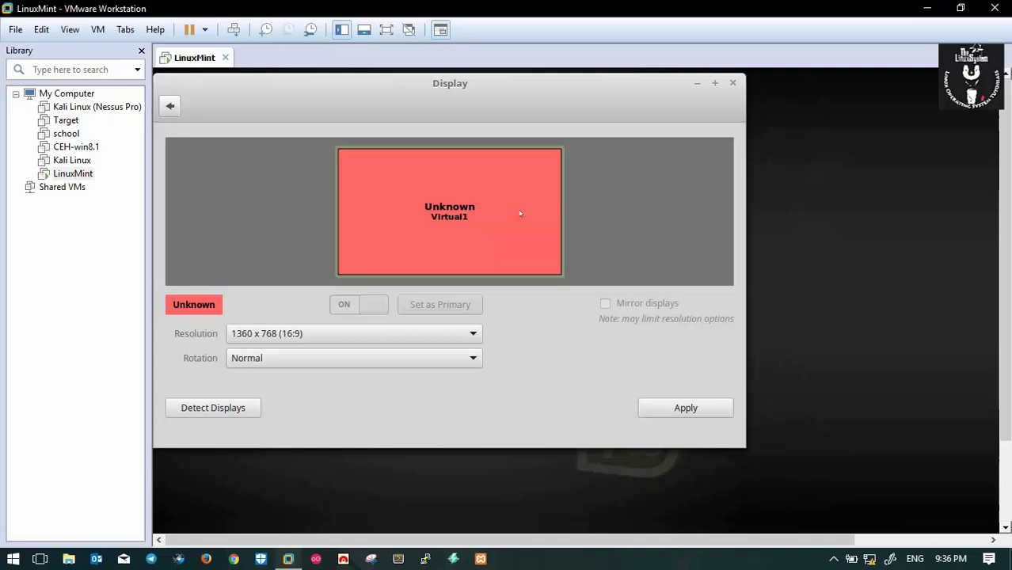
click(544, 270)
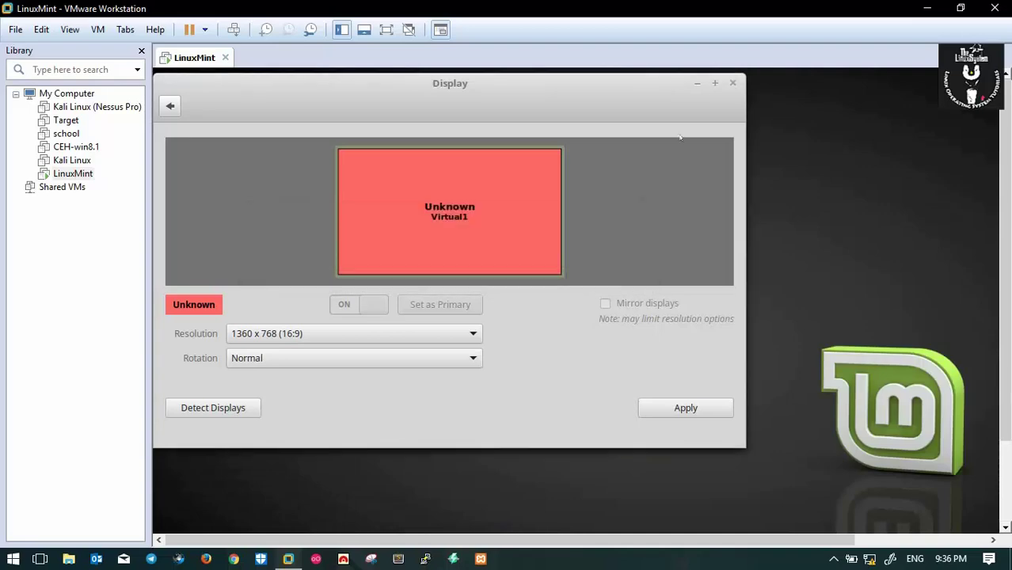
click(733, 83)
Switch the VM to full-screen view and select the Install Linux Mint desktop icon
click(386, 29)
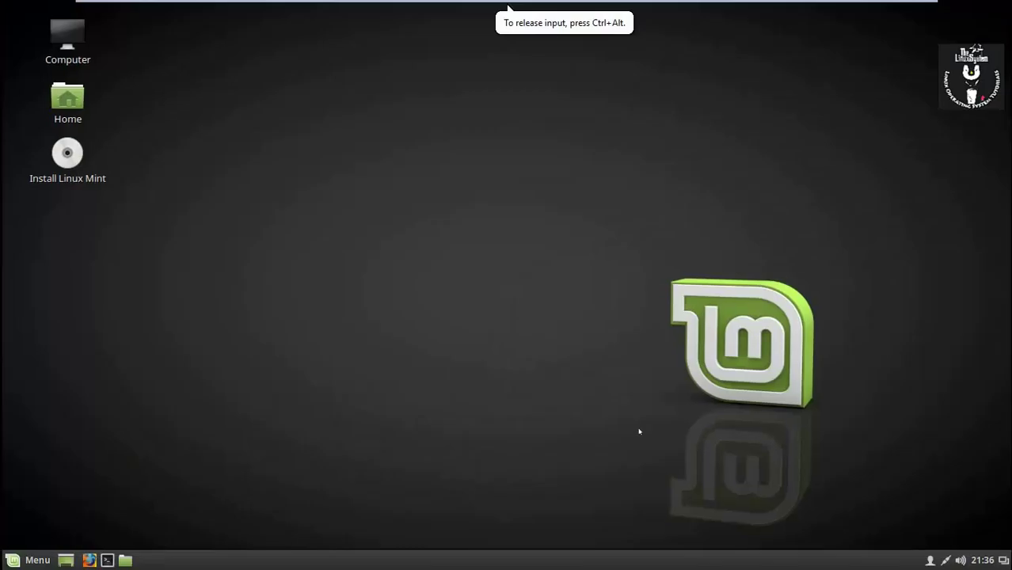
right_click(210, 115)
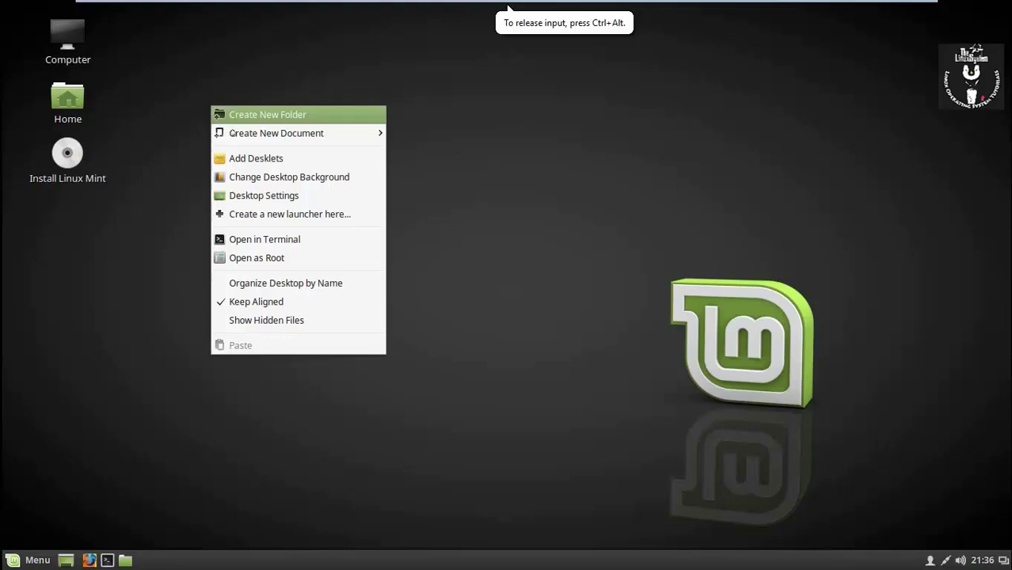
click(170, 133)
right_click(411, 79)
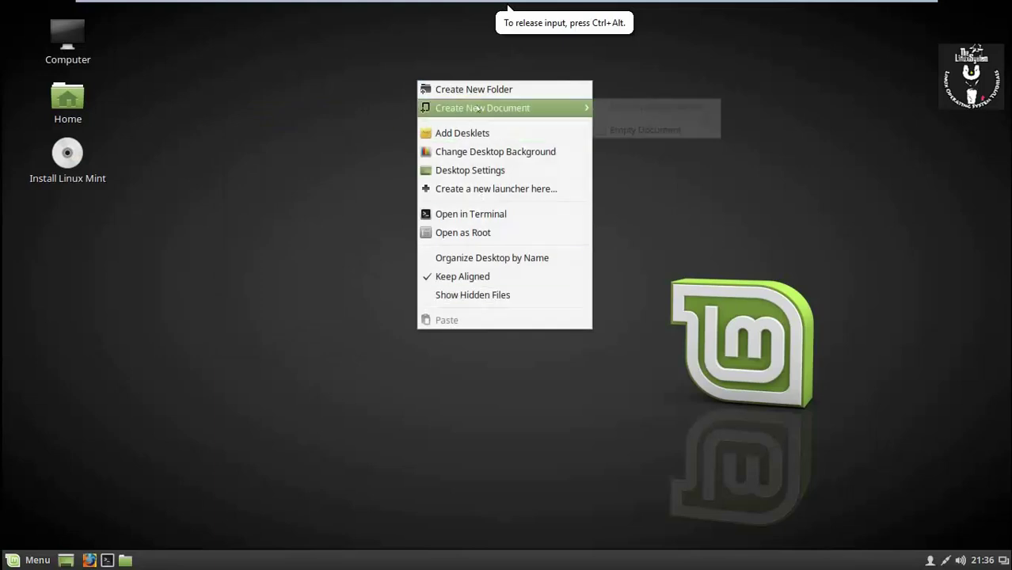
click(244, 114)
click(70, 153)
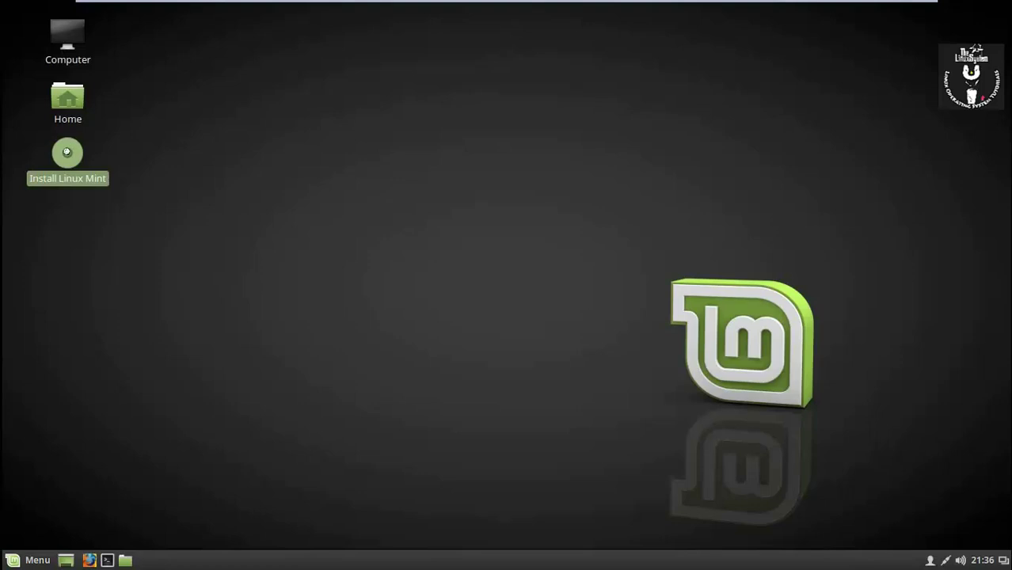
Launch the Linux Mint installer, keep English, and continue without third-party software
double_click(76, 150)
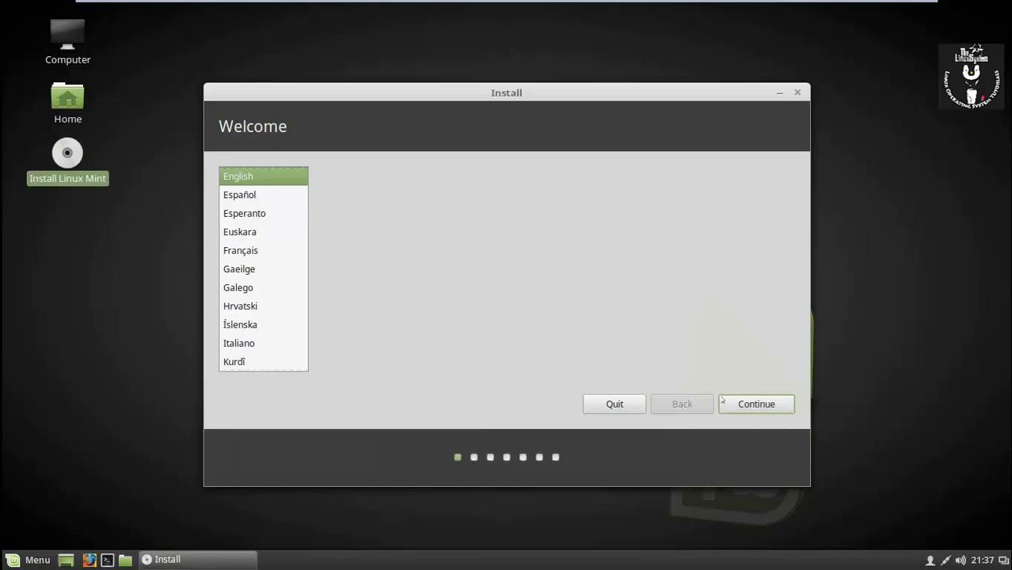
click(748, 404)
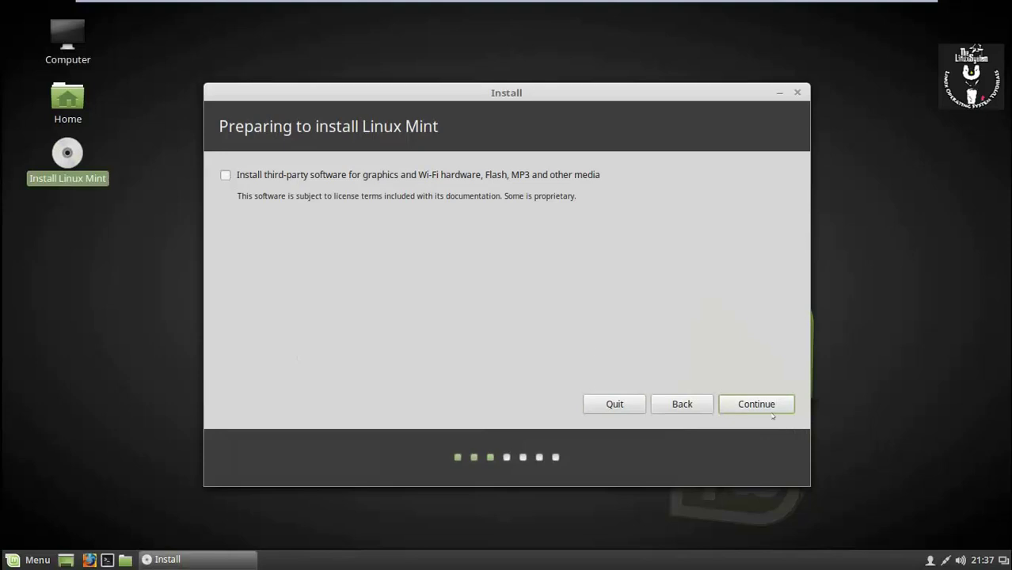
click(771, 411)
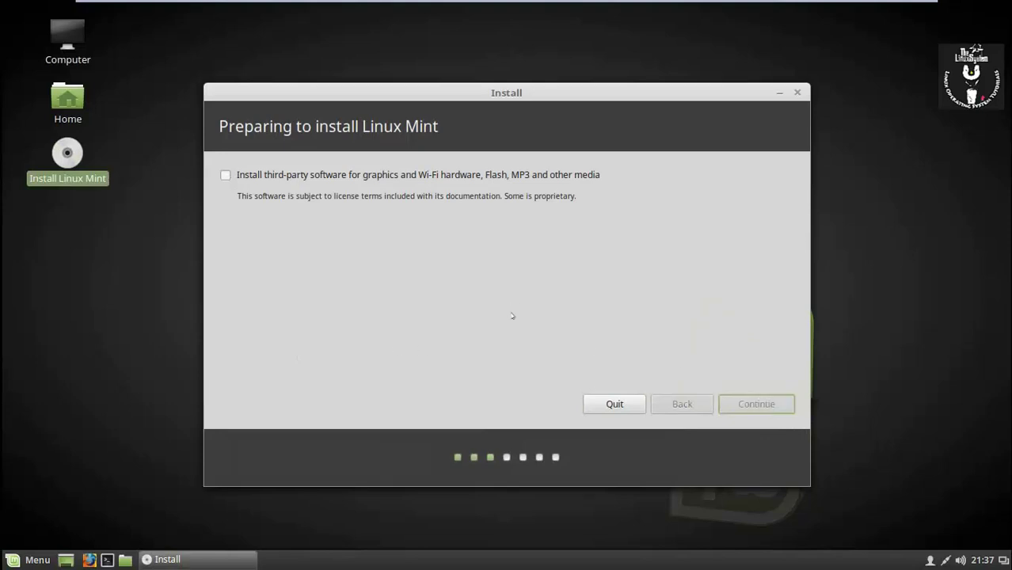
Choose 'Something else' partitioning and create a new empty partition table on /dev/sda
click(263, 321)
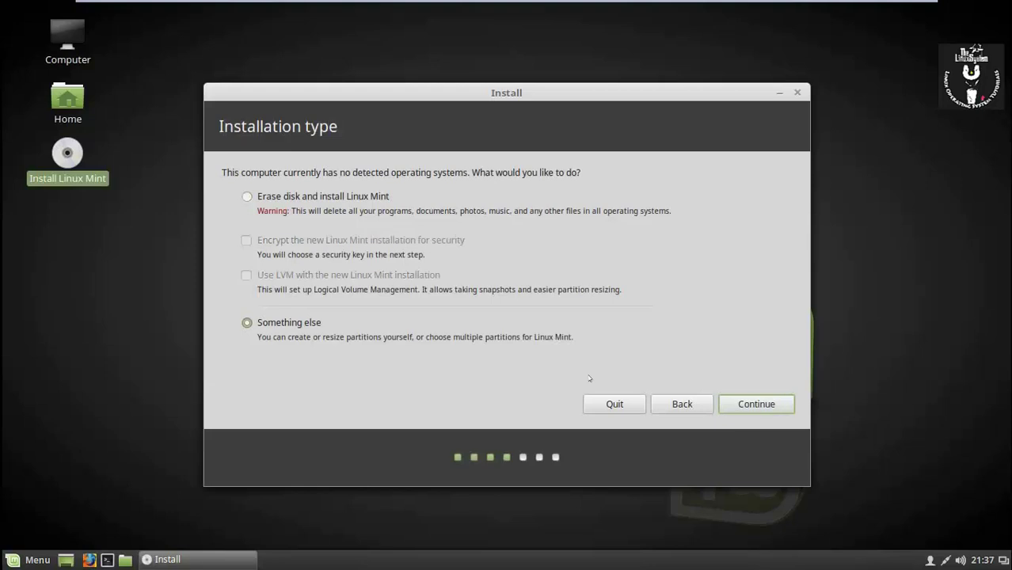
click(762, 403)
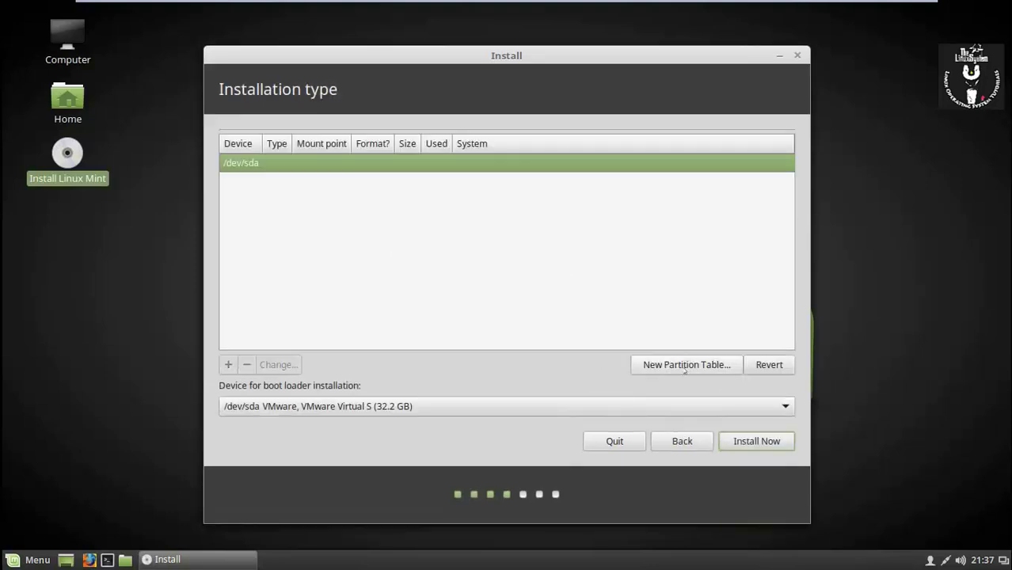
click(686, 365)
click(784, 330)
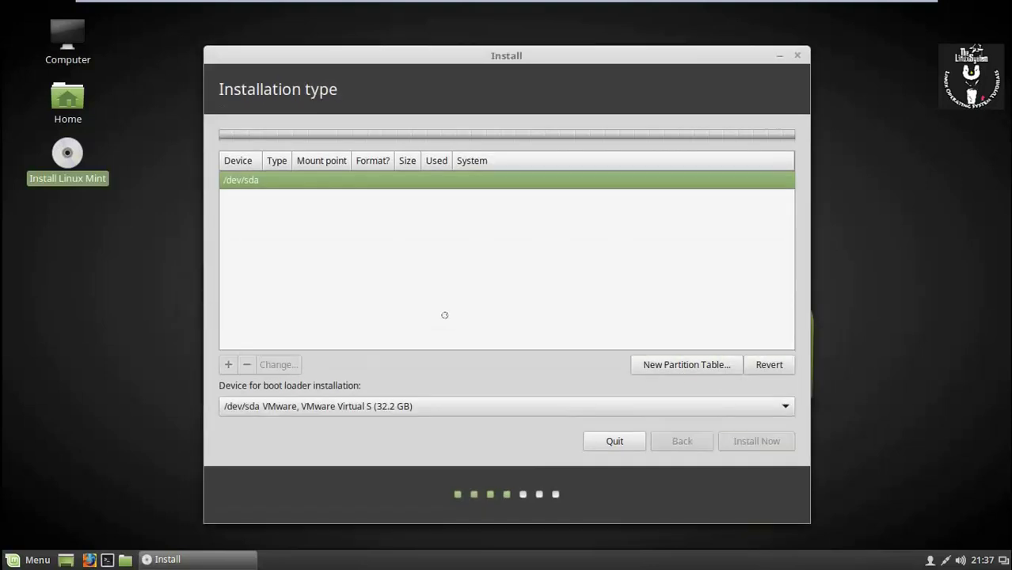
Add a 1024 MB ext4 partition mounted at /boot in the free space
click(380, 216)
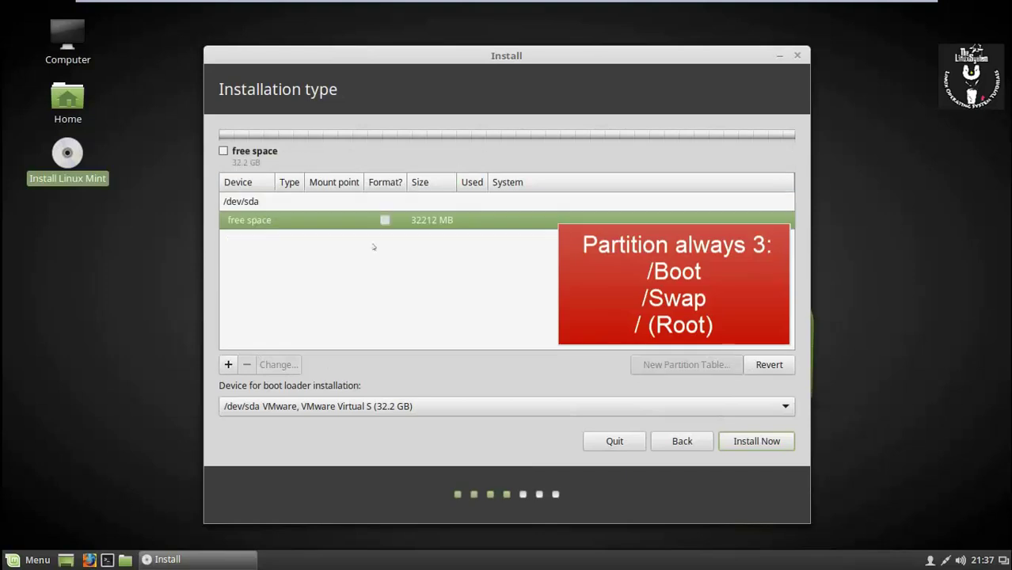
click(228, 364)
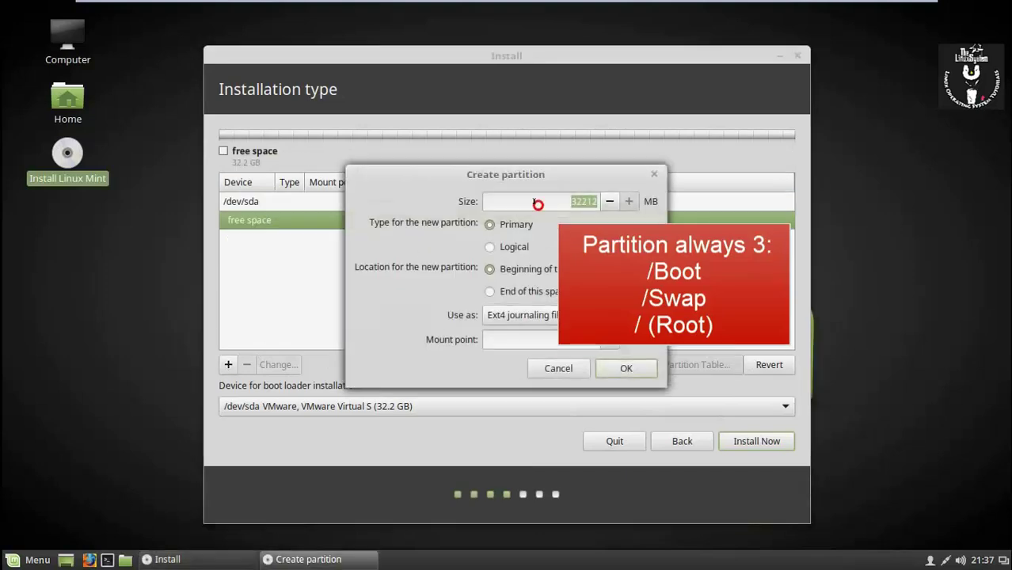
text(10)
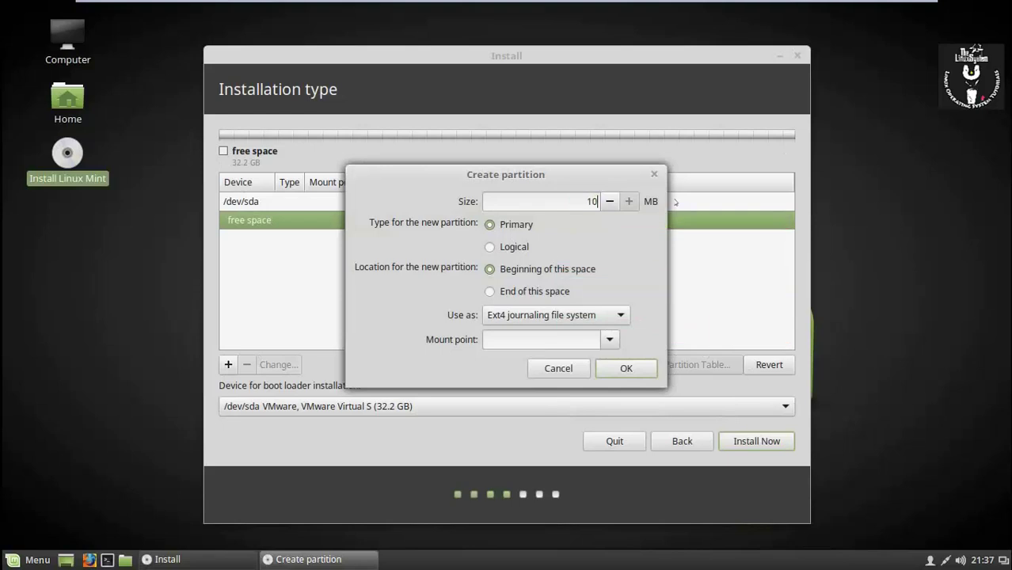
text(24)
click(608, 339)
click(625, 377)
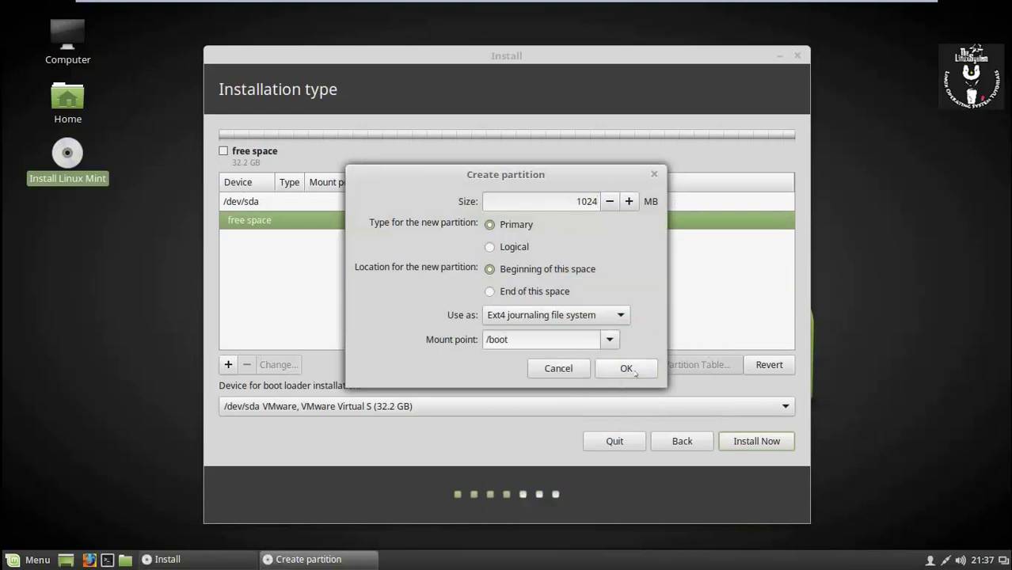
click(635, 371)
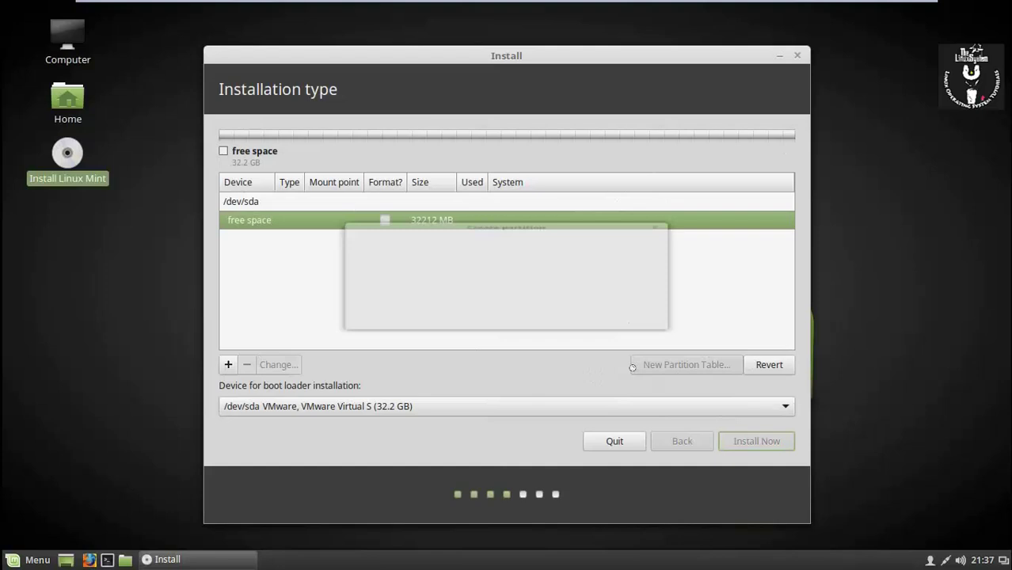
click(534, 244)
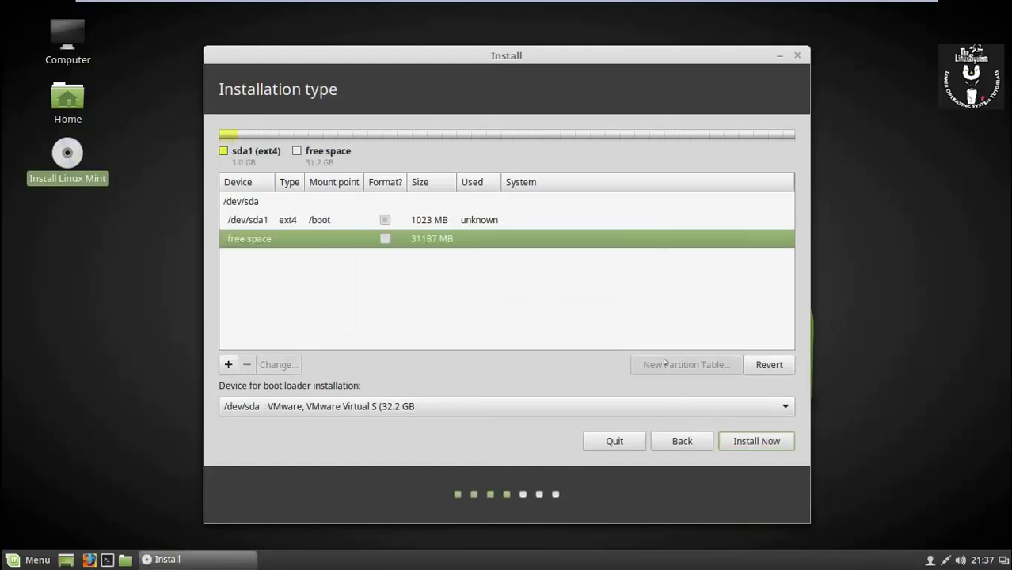
Add an 8192 MB logical partition used as swap area
click(228, 364)
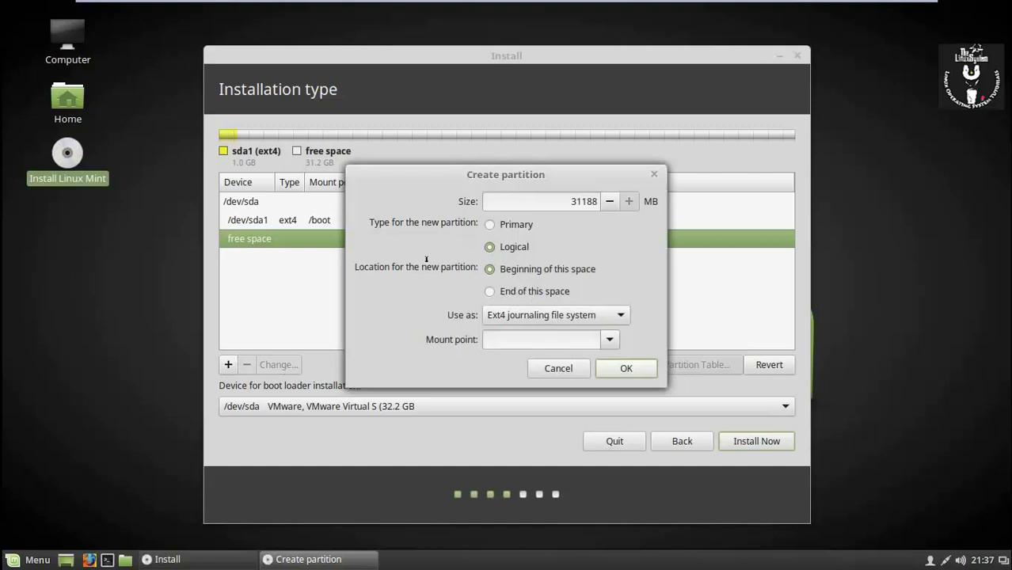
double_click(538, 199)
text(8192)
click(600, 317)
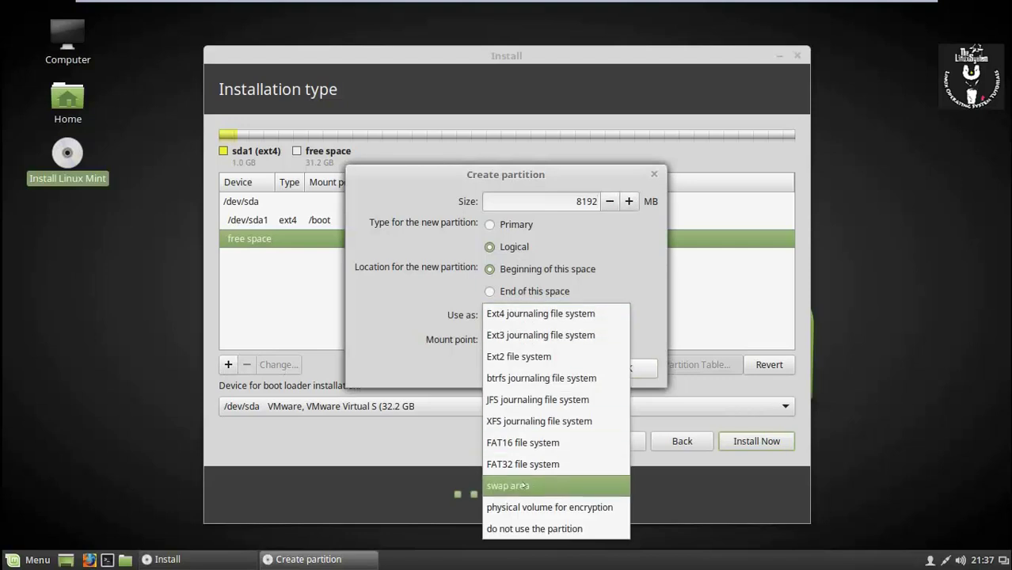
click(586, 485)
click(638, 345)
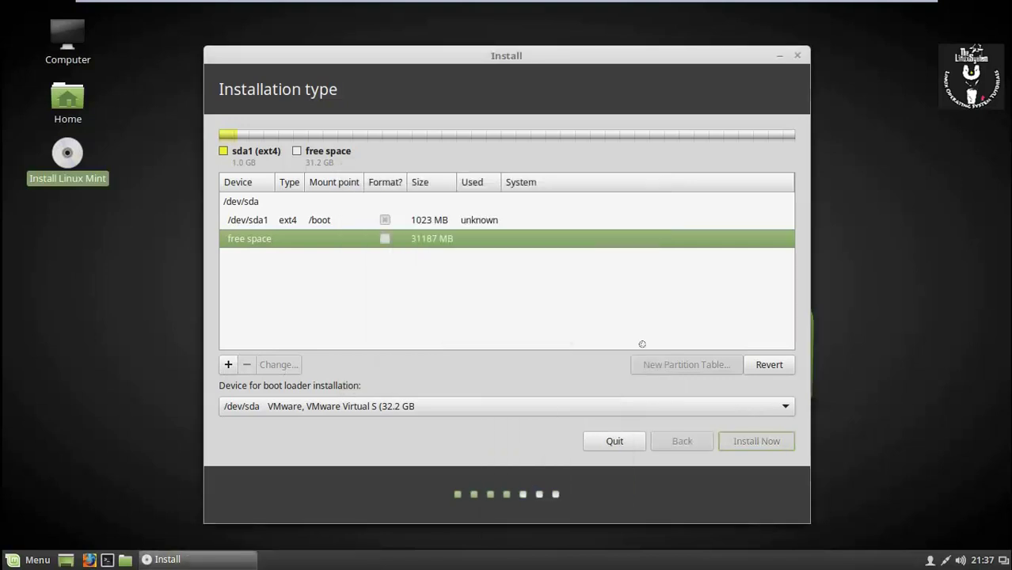
Add an ext4 root (/) partition in the remaining space and start the installation
click(478, 263)
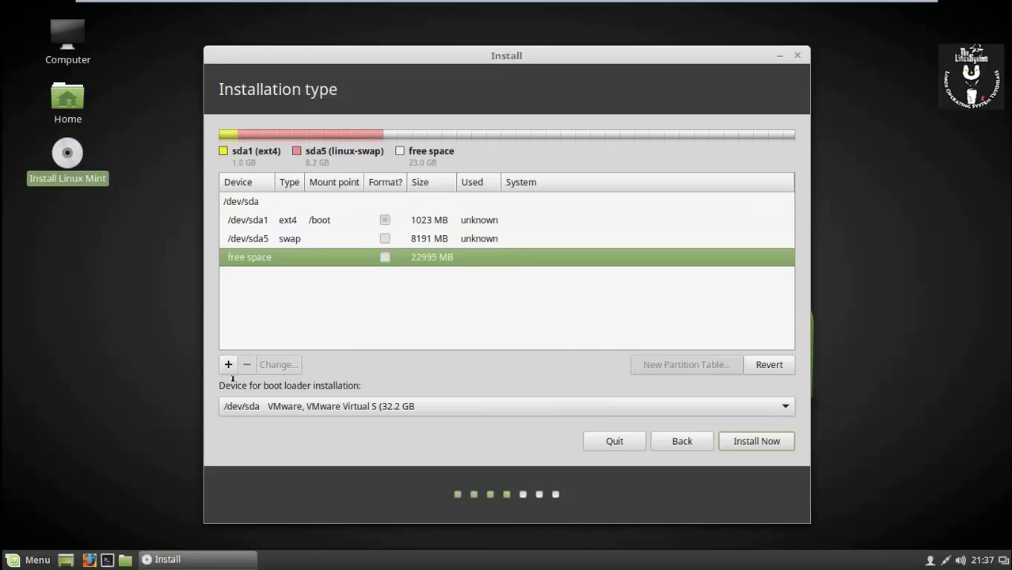
click(228, 364)
click(609, 339)
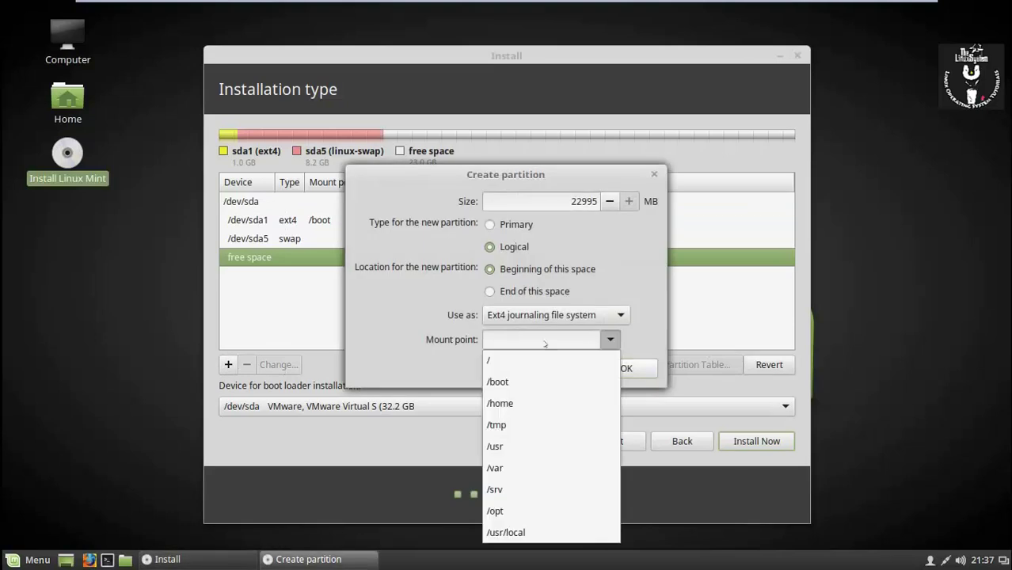
click(524, 360)
click(626, 368)
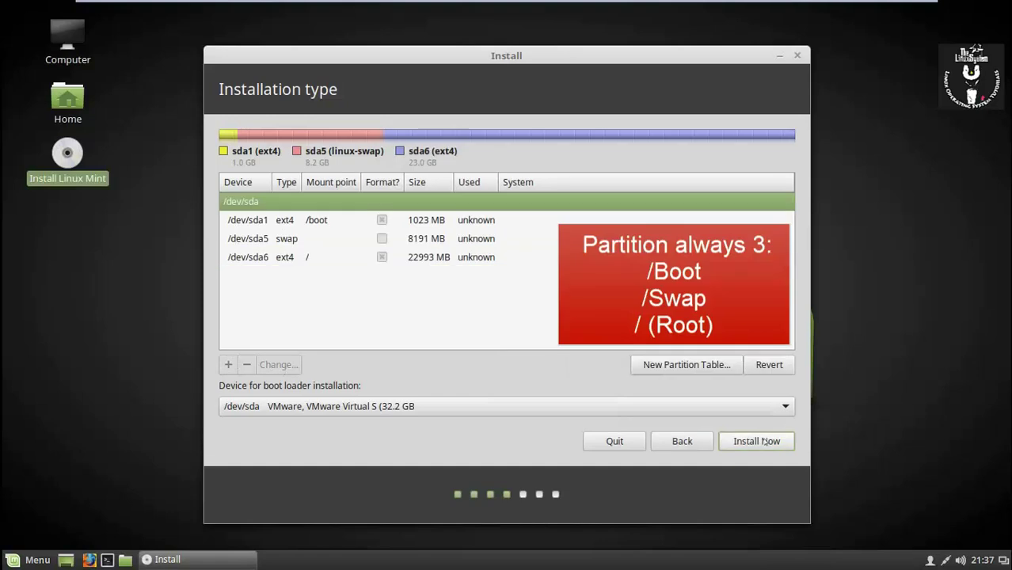
click(760, 441)
click(734, 383)
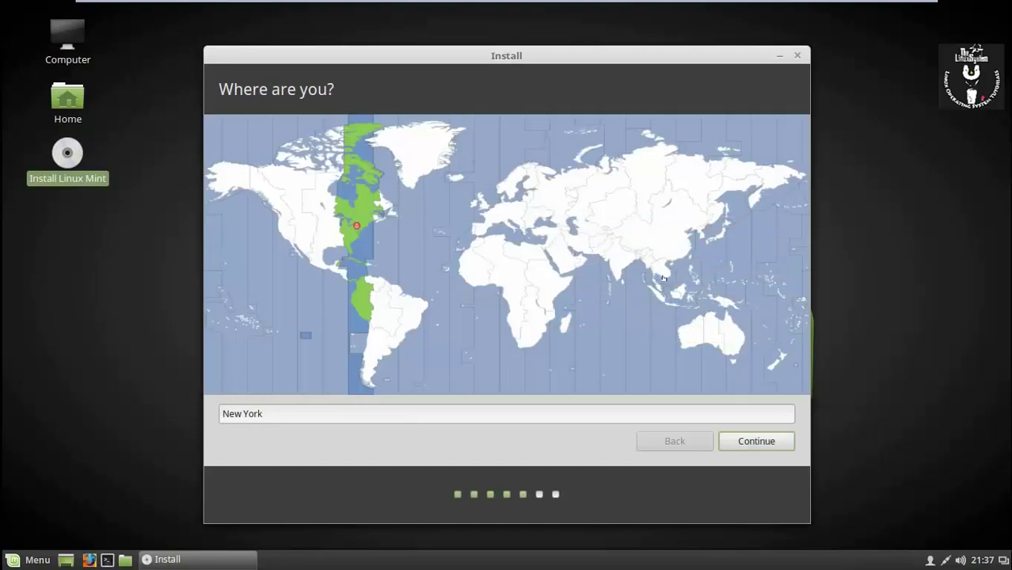
Pick Phnom Penh as the time zone location and continue
click(664, 278)
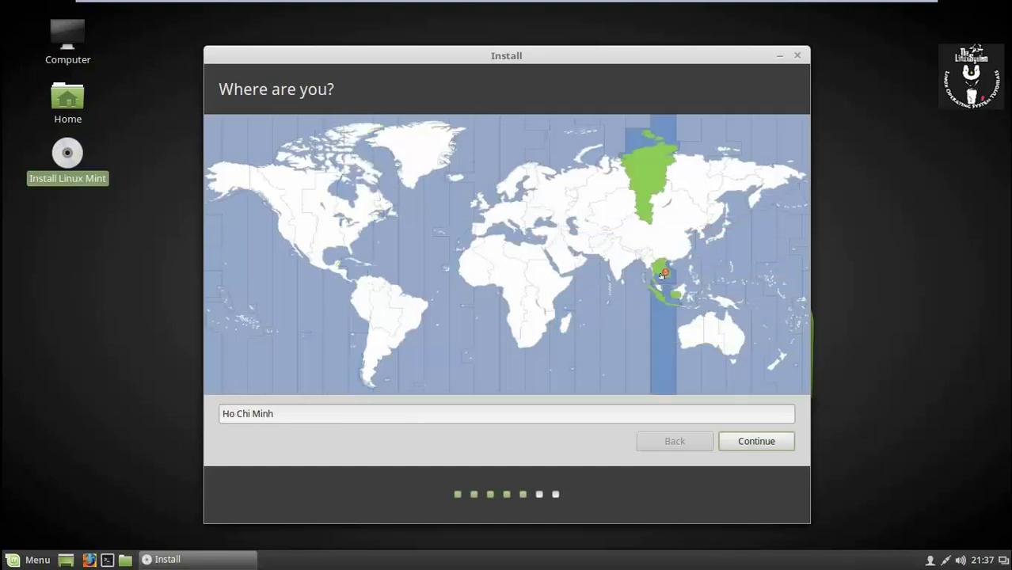
click(663, 270)
click(770, 437)
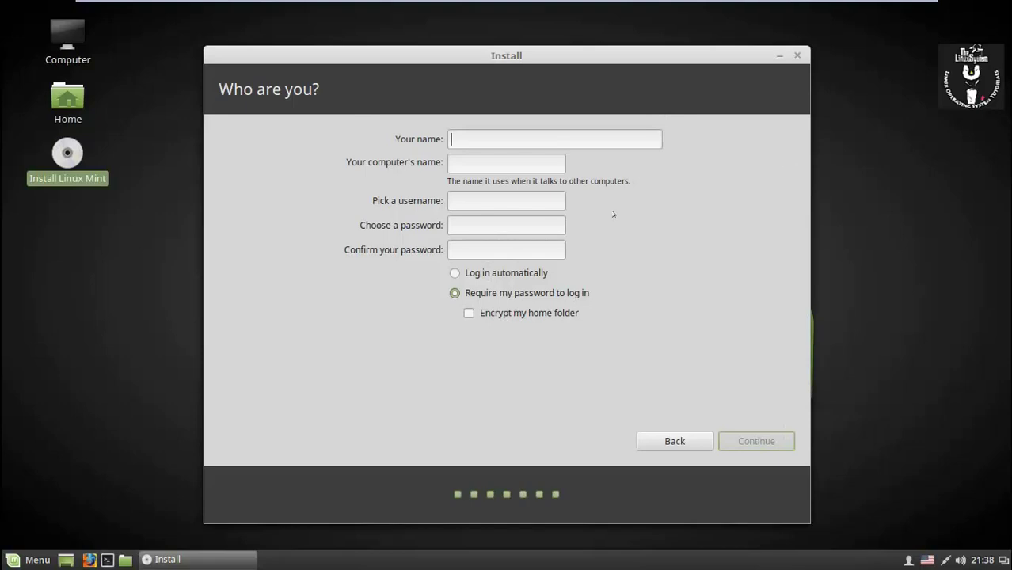
Enter the user's name, change the computer name to end in -vm, set the password, and continue
text(Mint)
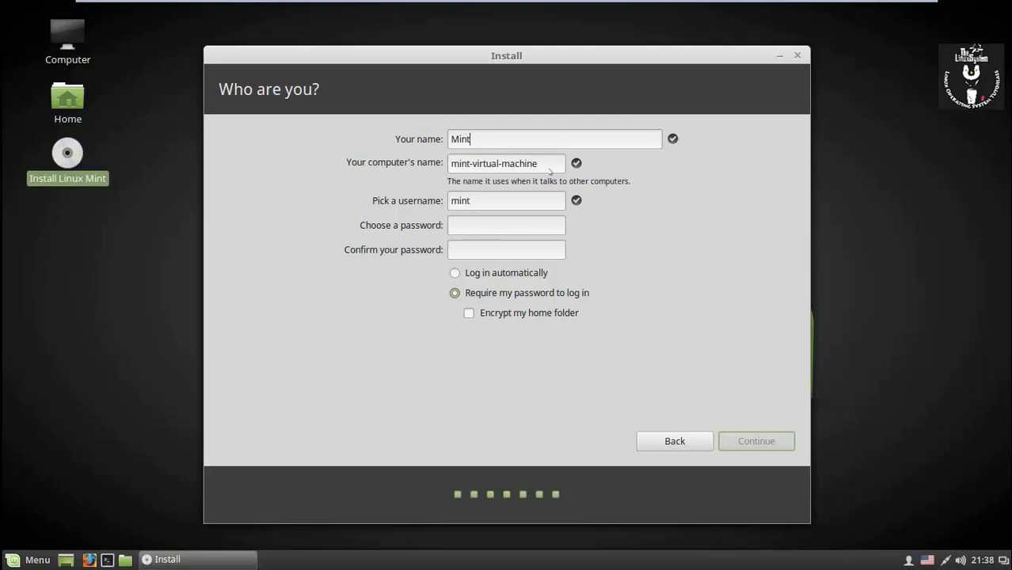
text(user)
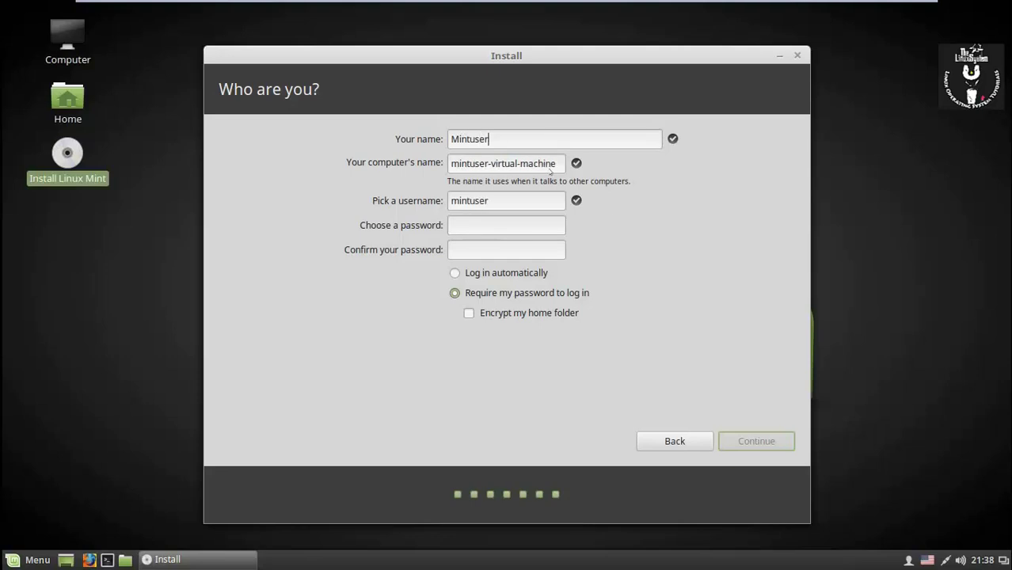
text(rrrr)
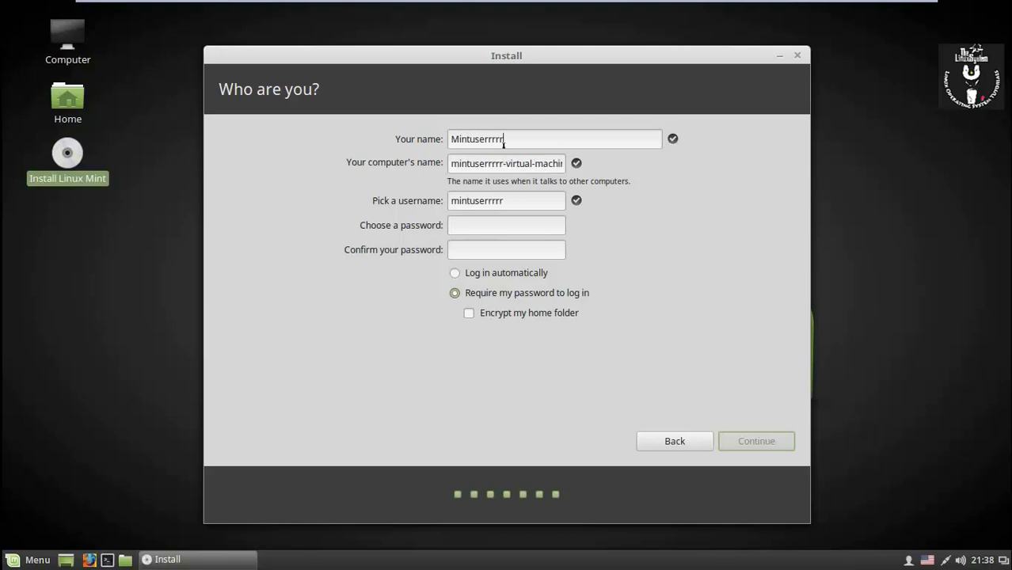
key(BackSpace)
key(BackSpace)
key(BackSpace)
key(BackSpace)
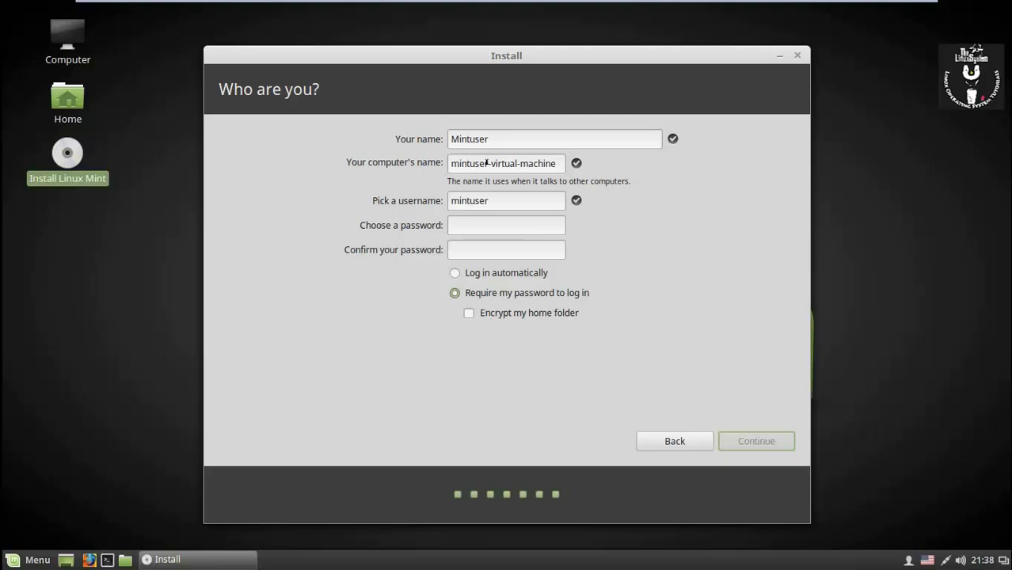
drag(492, 163, 639, 163)
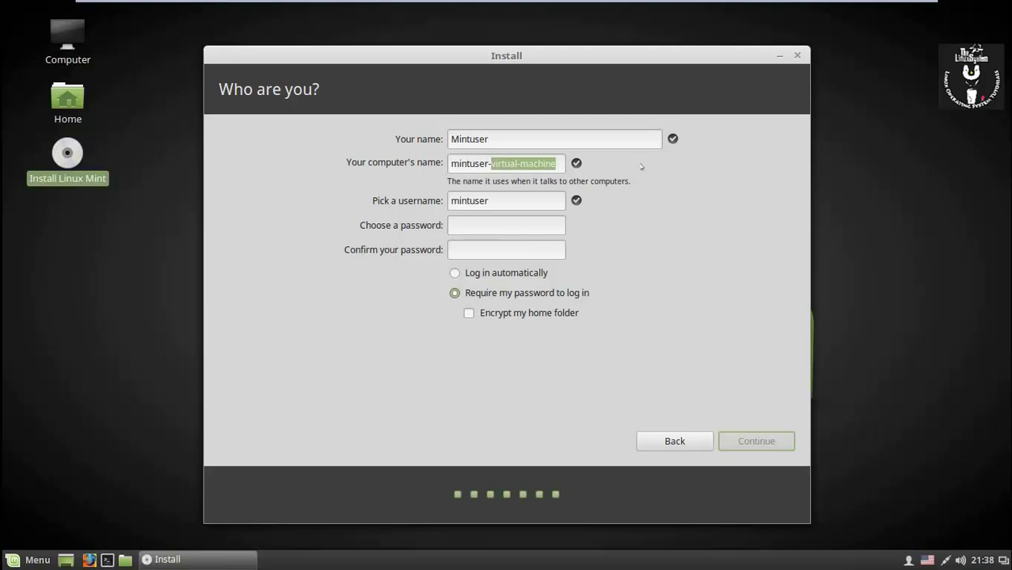
text(vm)
click(481, 228)
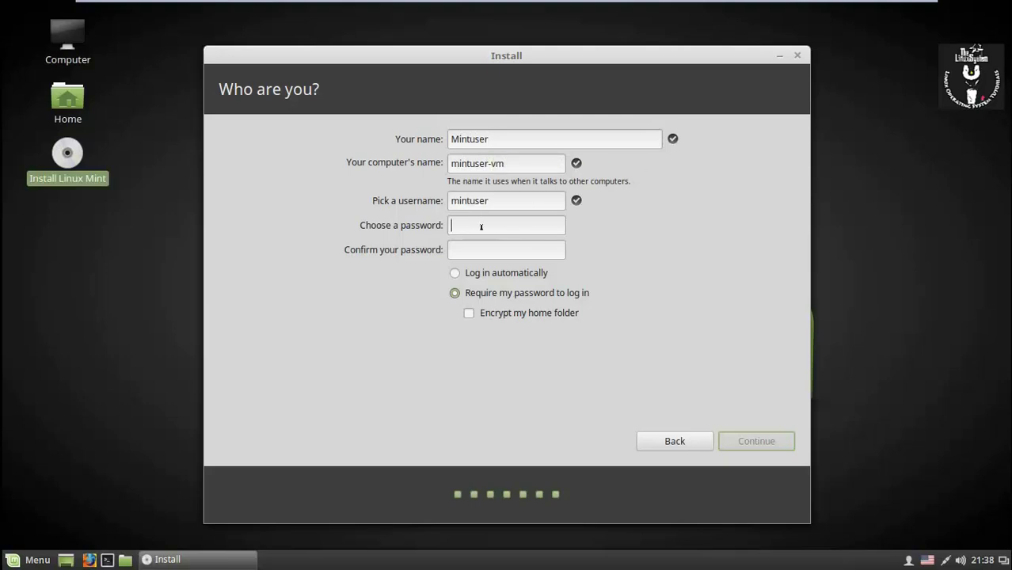
text(mintuser)
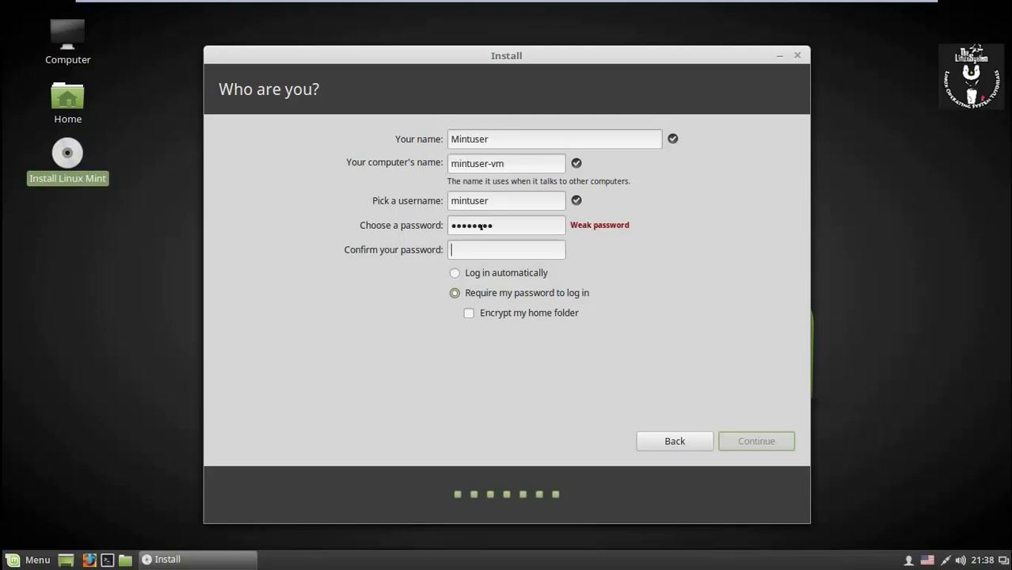
text(mintuser)
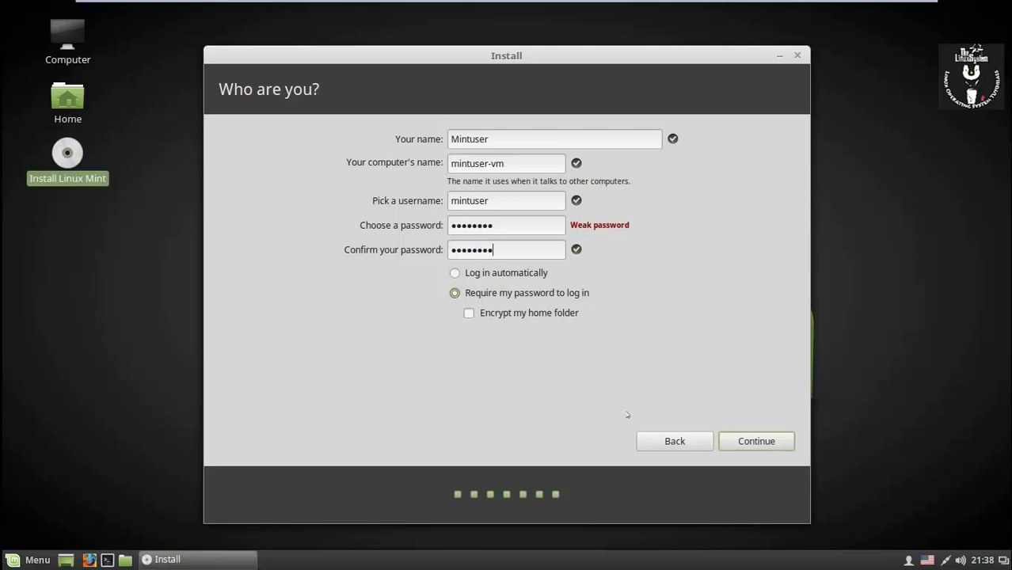
click(757, 442)
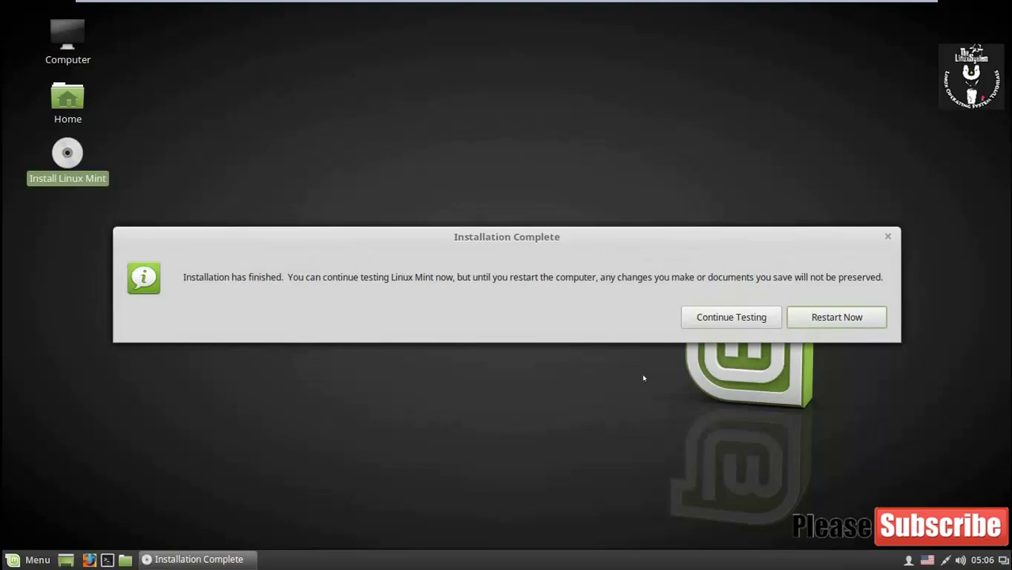
Restart the VM into the freshly installed Linux Mint from the completion dialog
click(833, 310)
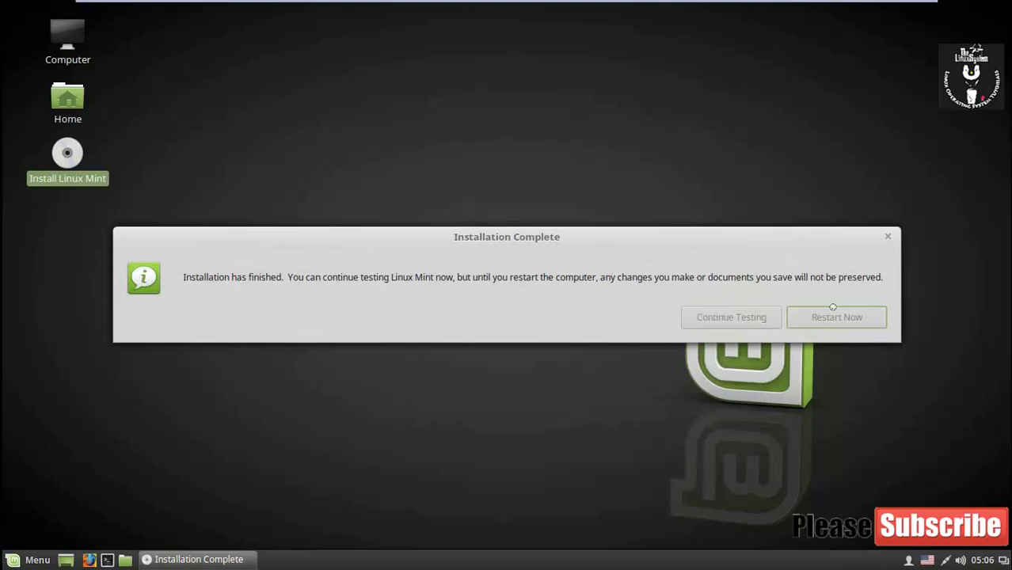